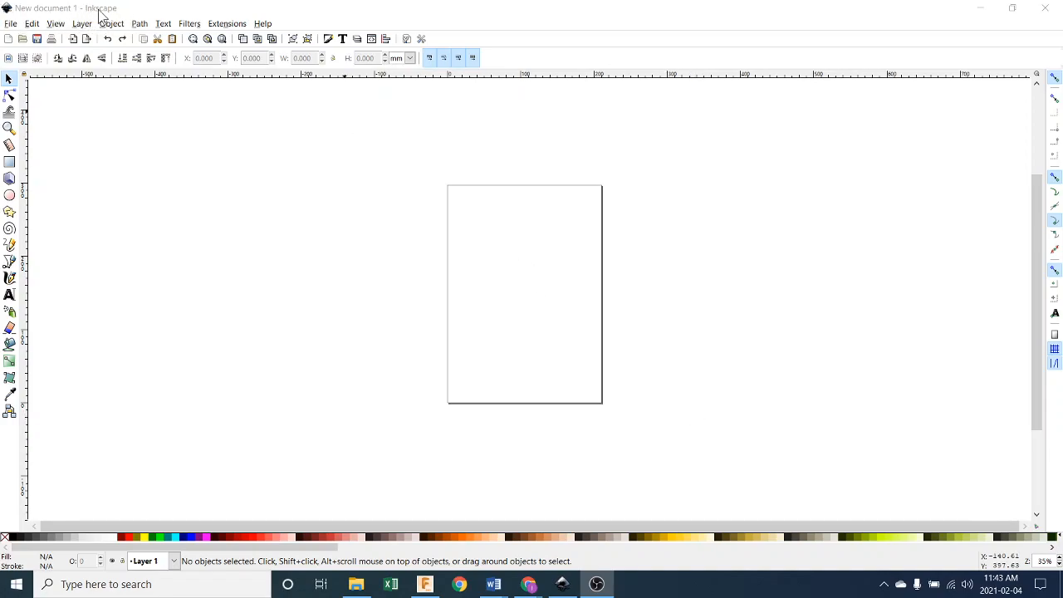
Search Windows for the installed Inkscape program, entering "ink", and return to the open drawing.
{"action": "left_click", "coordinate": [122, 584]}
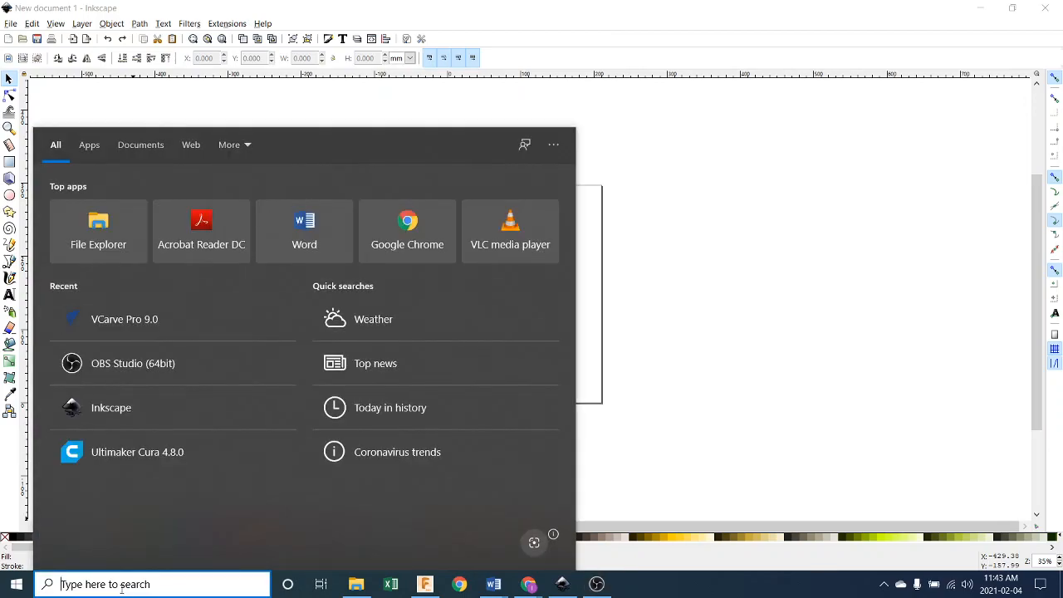
{"action": "type", "text": "ink"}
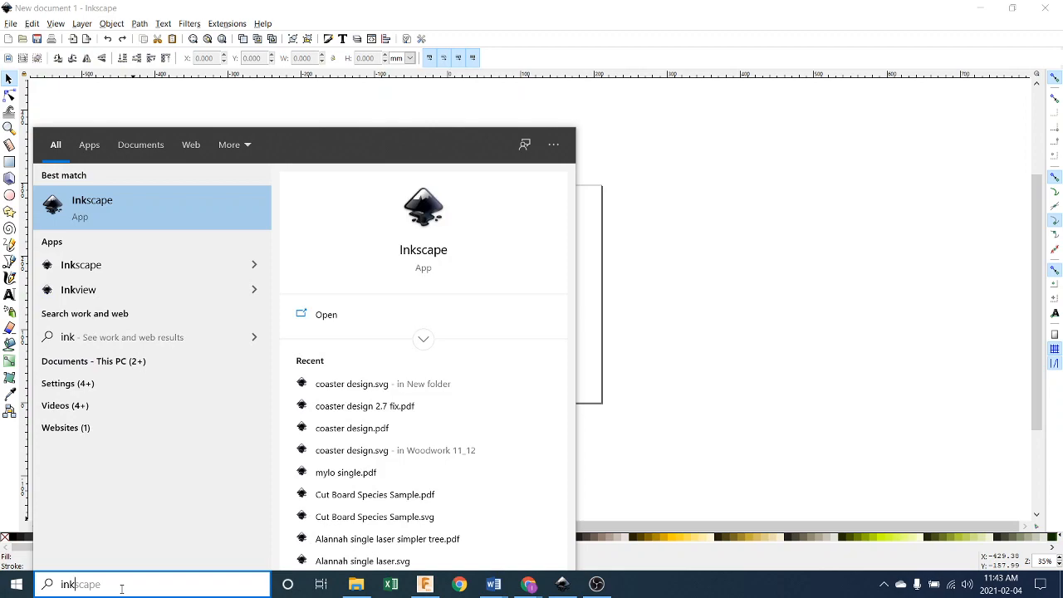
{"action": "left_click", "coordinate": [734, 337]}
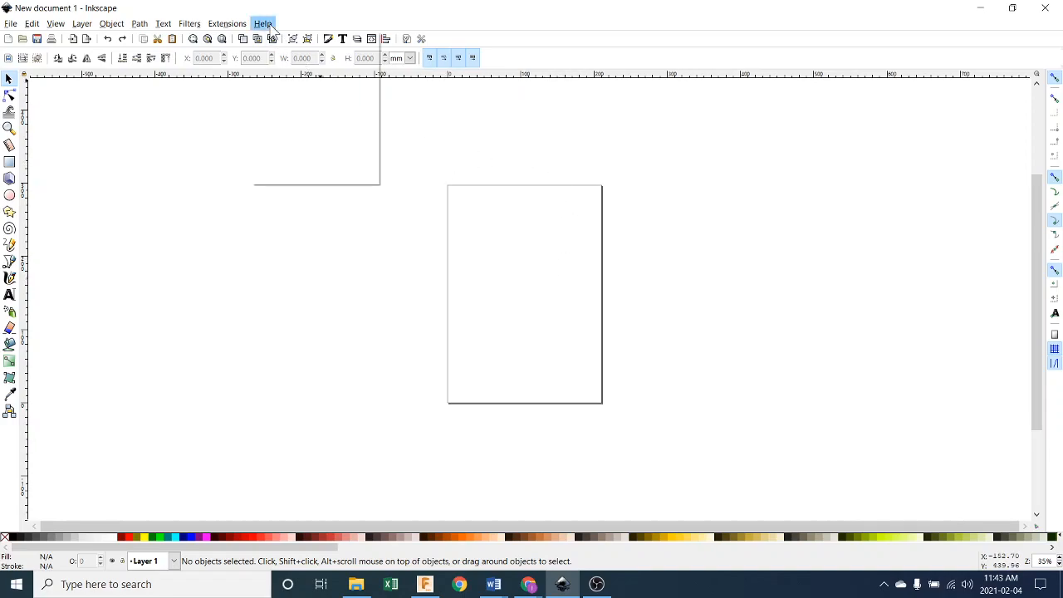
Check which version of Inkscape is installed in its About information, and close it.
{"action": "left_click", "coordinate": [263, 24]}
{"action": "left_click", "coordinate": [300, 176]}
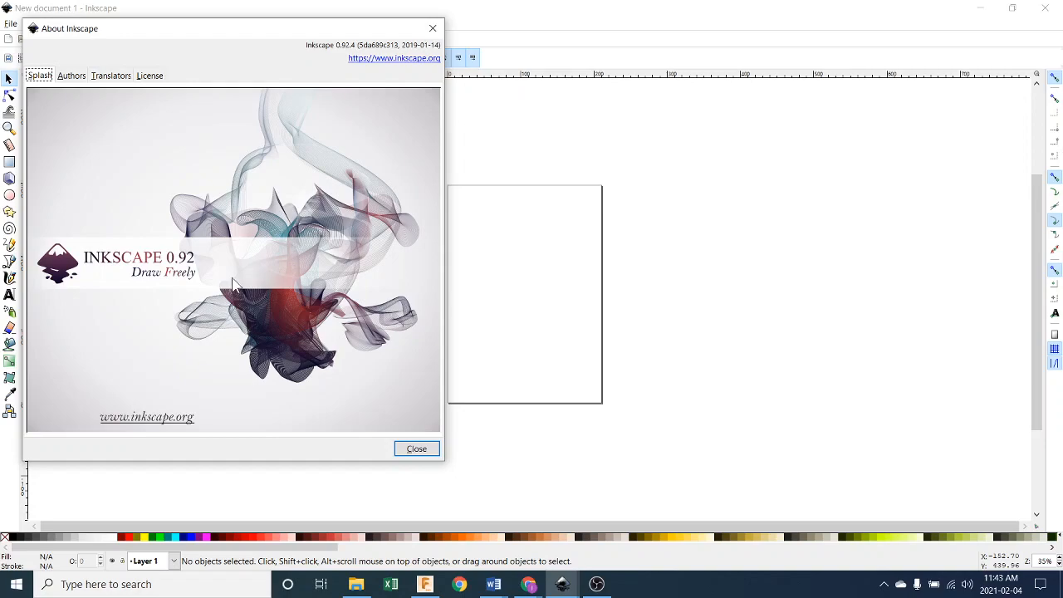
{"action": "left_click", "coordinate": [433, 29]}
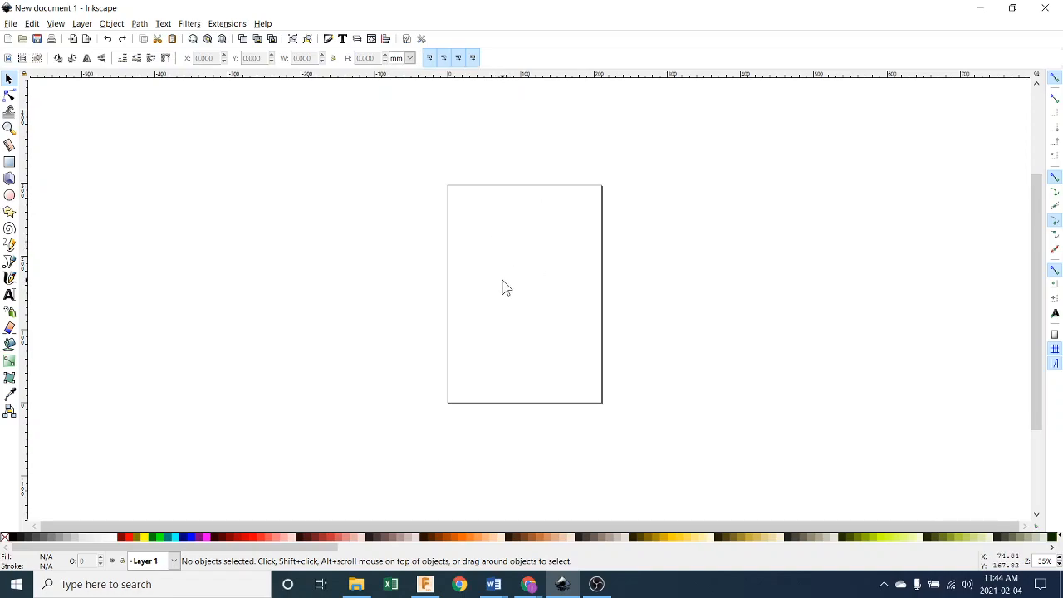
Draw a tall ellipse about 23 mm wide and 47 mm high in the upper part of the page.
{"action": "left_click", "coordinate": [9, 196]}
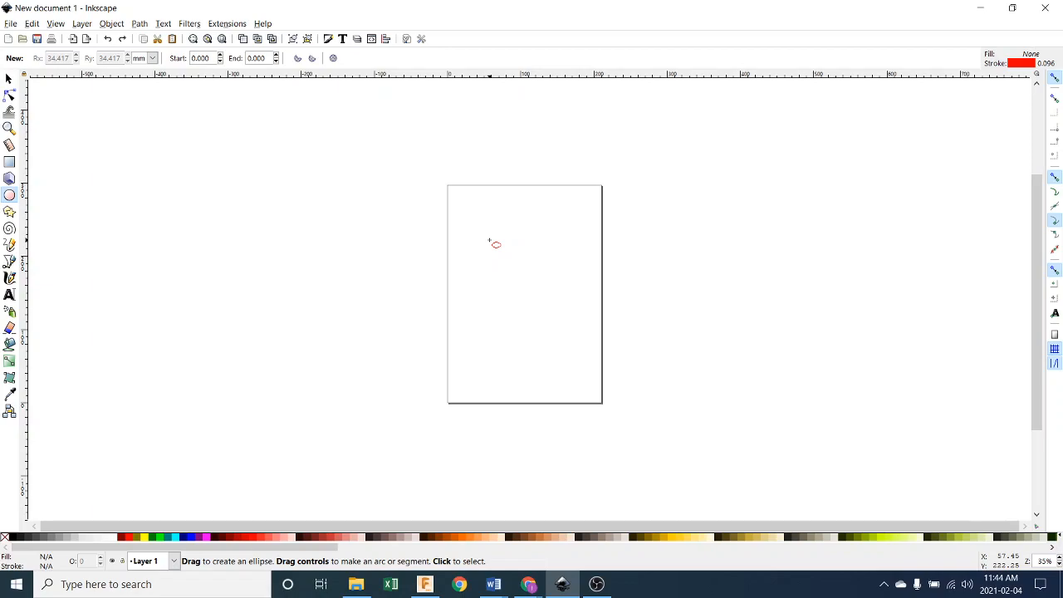
{"action": "key", "text": "ctrl"}
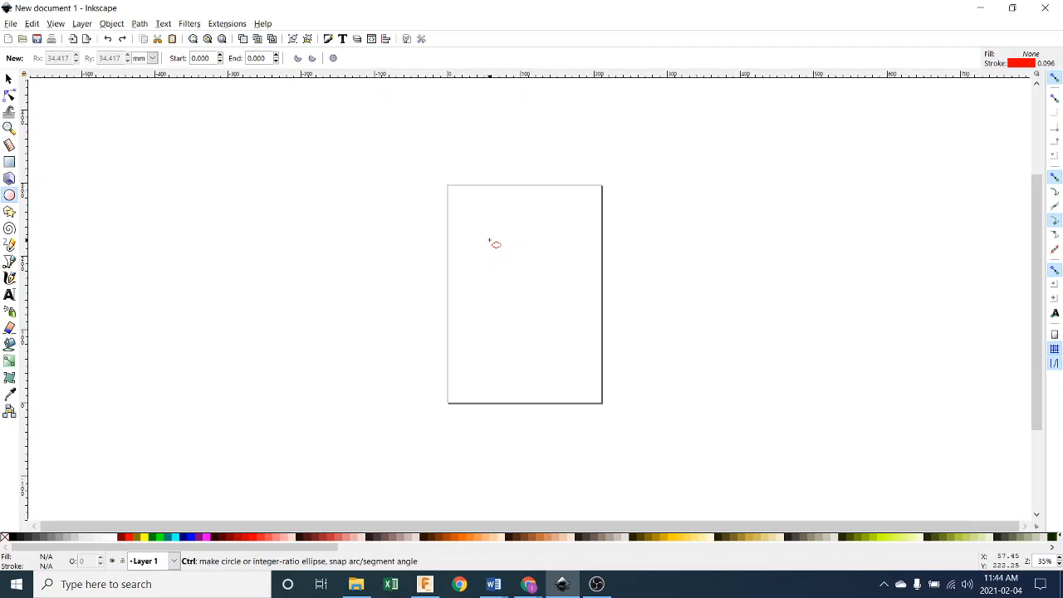
{"action": "left_click_drag", "start_coordinate": [490, 242], "coordinate": [507, 274]}
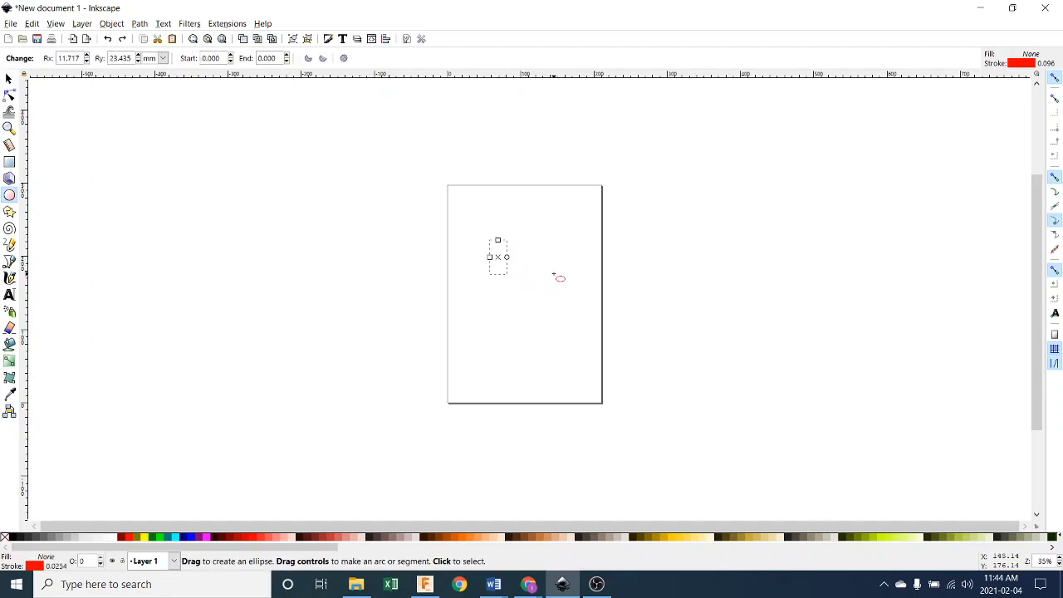
{"action": "scroll", "coordinate": [506, 262], "scroll_direction": "up", "scroll_amount": 8}
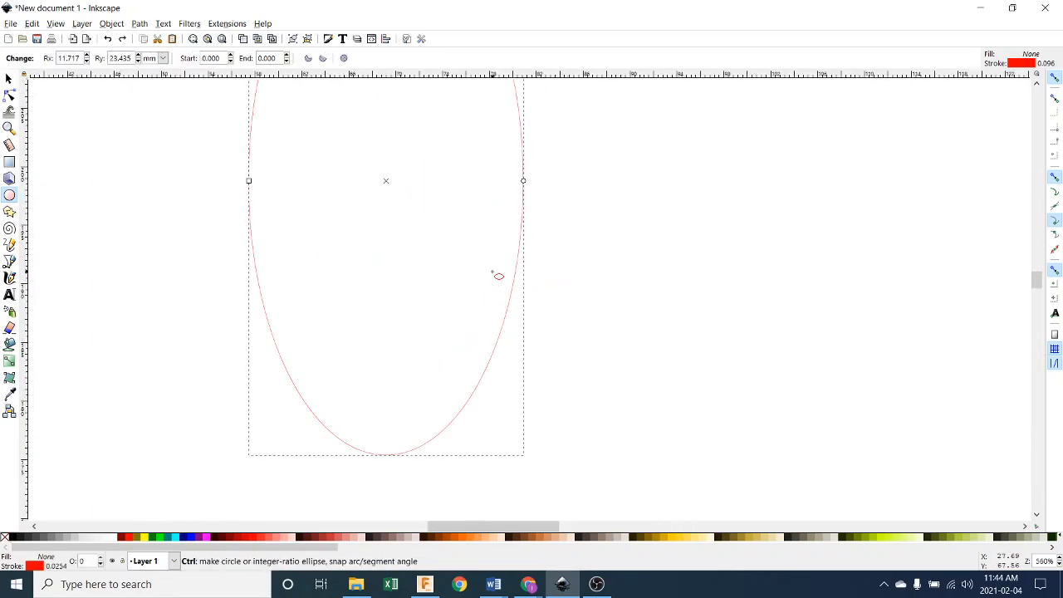
Draw a perfect circle about 32 mm in diameter beside the ellipse on the page.
{"action": "scroll", "coordinate": [497, 274], "scroll_direction": "down", "scroll_amount": 4}
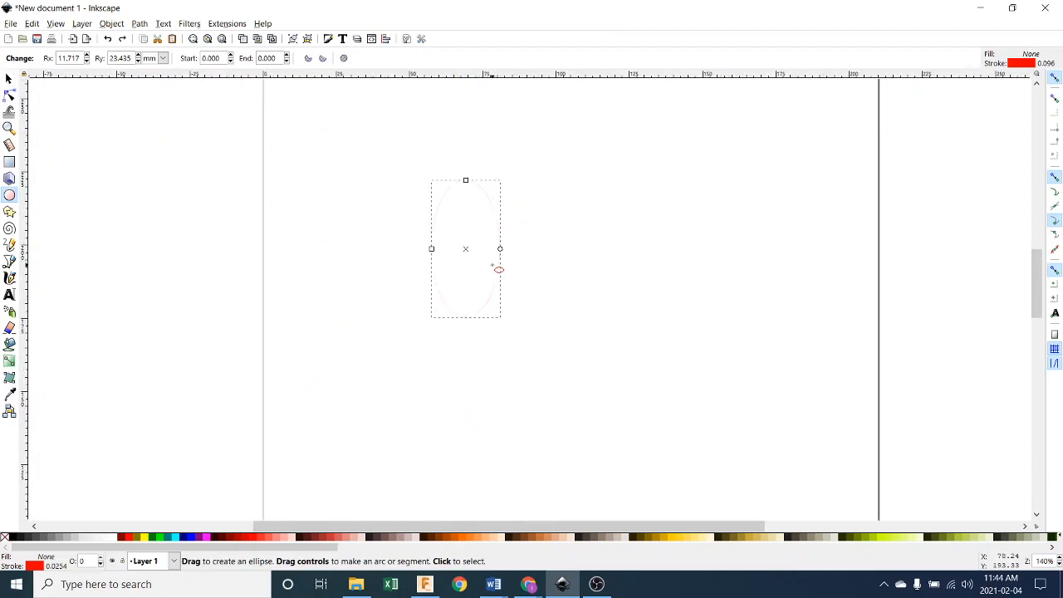
{"action": "key", "text": "ctrl"}
{"action": "left_click_drag", "start_coordinate": [543, 246], "coordinate": [640, 350]}
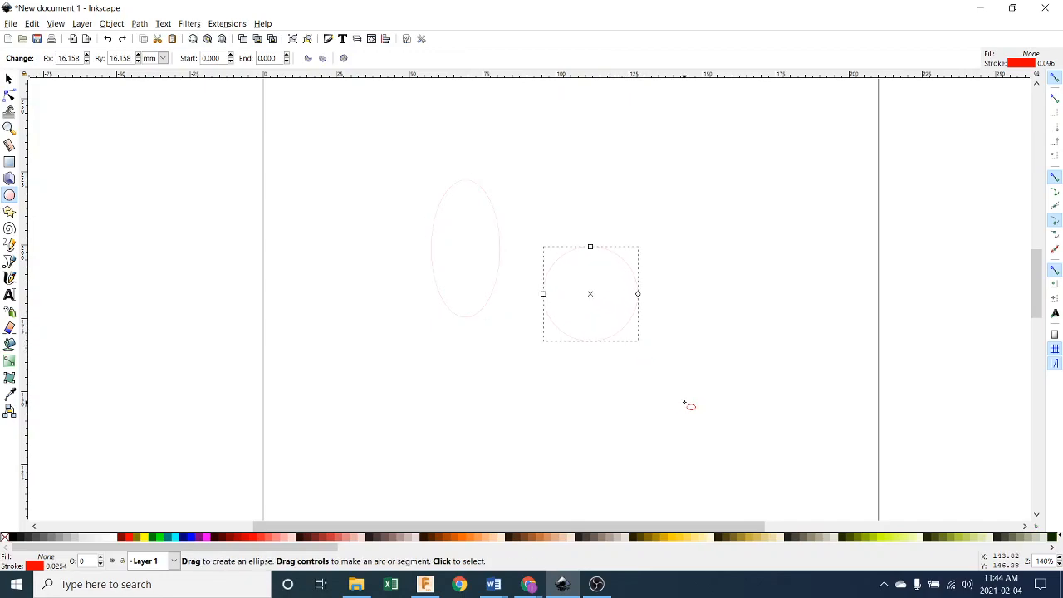
Delete the tall ellipse, leaving only the circle on the page.
{"action": "left_click", "coordinate": [9, 79]}
{"action": "left_click", "coordinate": [455, 320]}
{"action": "left_click", "coordinate": [566, 339]}
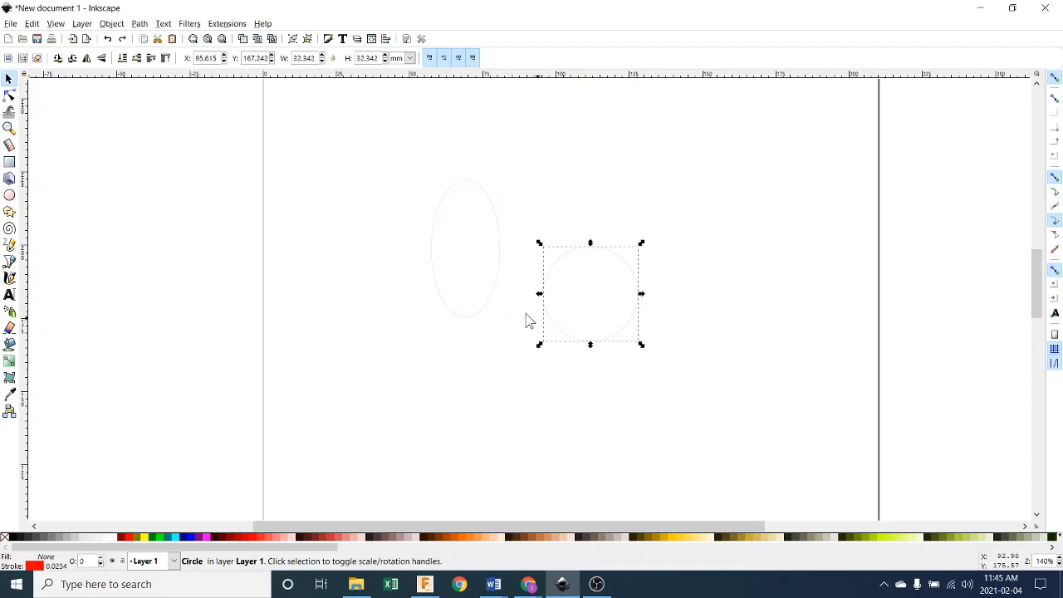
{"action": "left_click", "coordinate": [487, 304]}
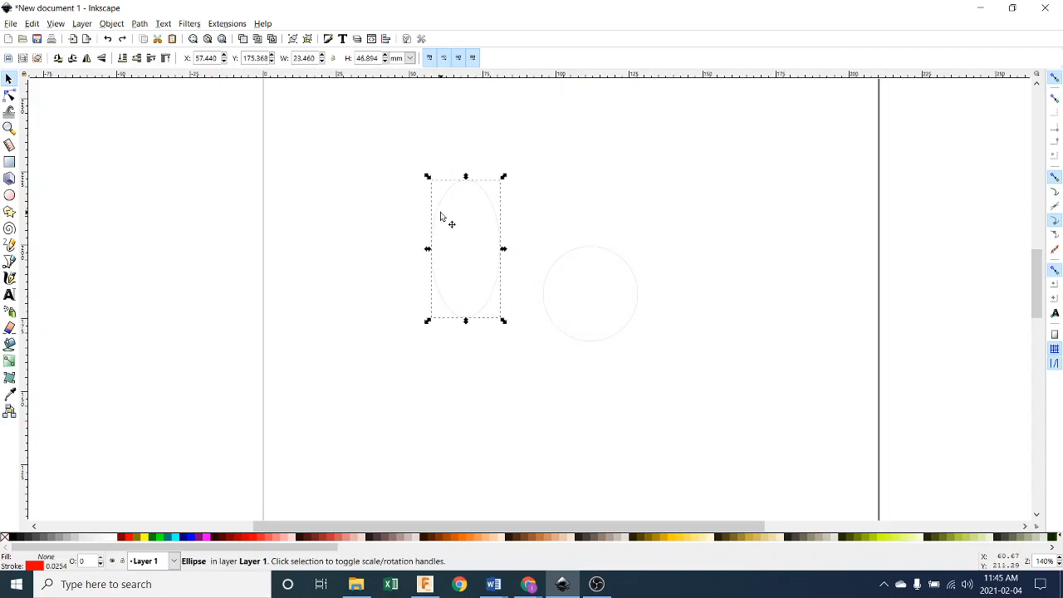
{"action": "key", "text": "Delete"}
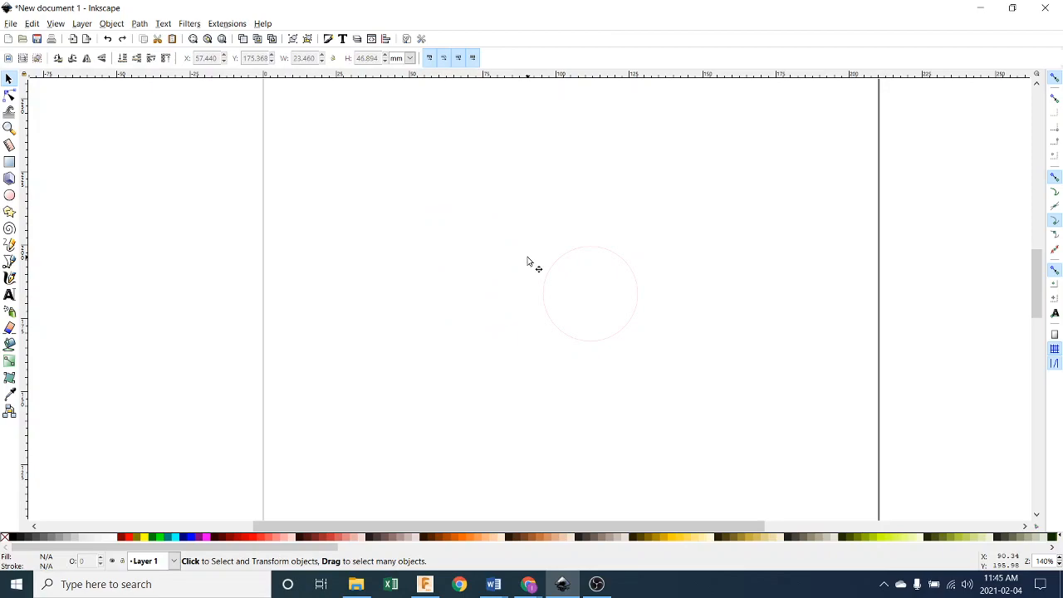
Select the circle and switch its position and size units to inches.
{"action": "left_click", "coordinate": [585, 255]}
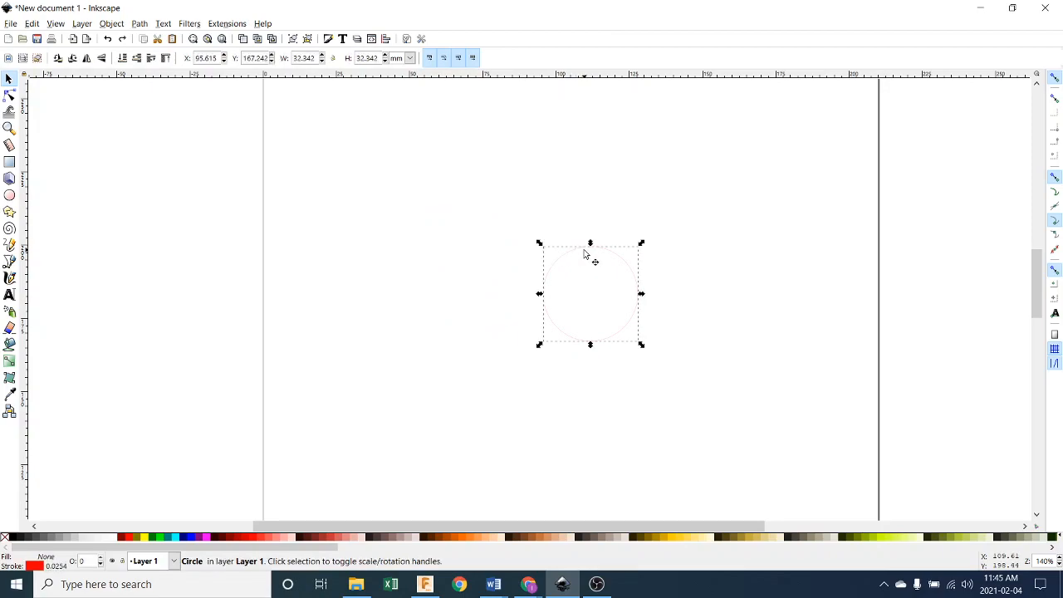
{"action": "scroll", "coordinate": [704, 291], "scroll_direction": "down", "scroll_amount": 1}
{"action": "scroll", "coordinate": [704, 294], "scroll_direction": "up", "scroll_amount": 2}
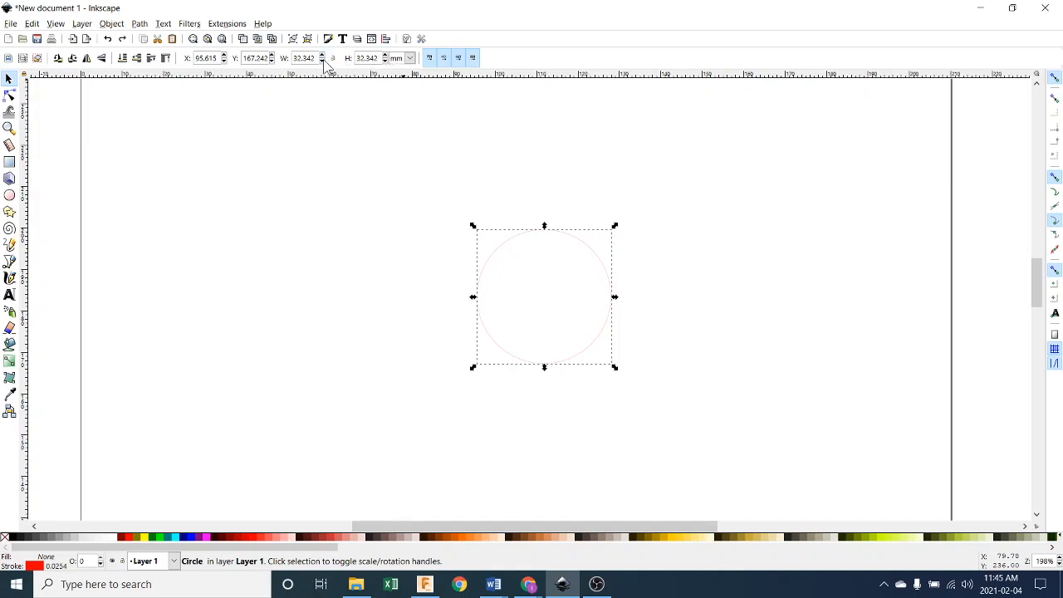
{"action": "left_click", "coordinate": [408, 58]}
{"action": "left_click", "coordinate": [397, 120]}
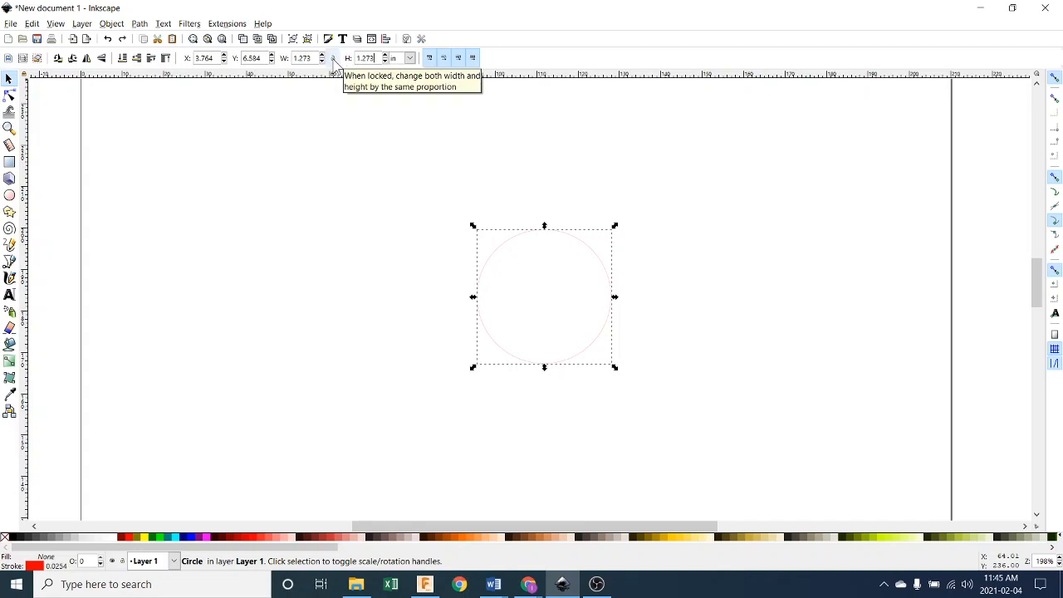
Lock the circle's width-to-height proportion and set its size to 3 in.
{"action": "left_click", "coordinate": [333, 58]}
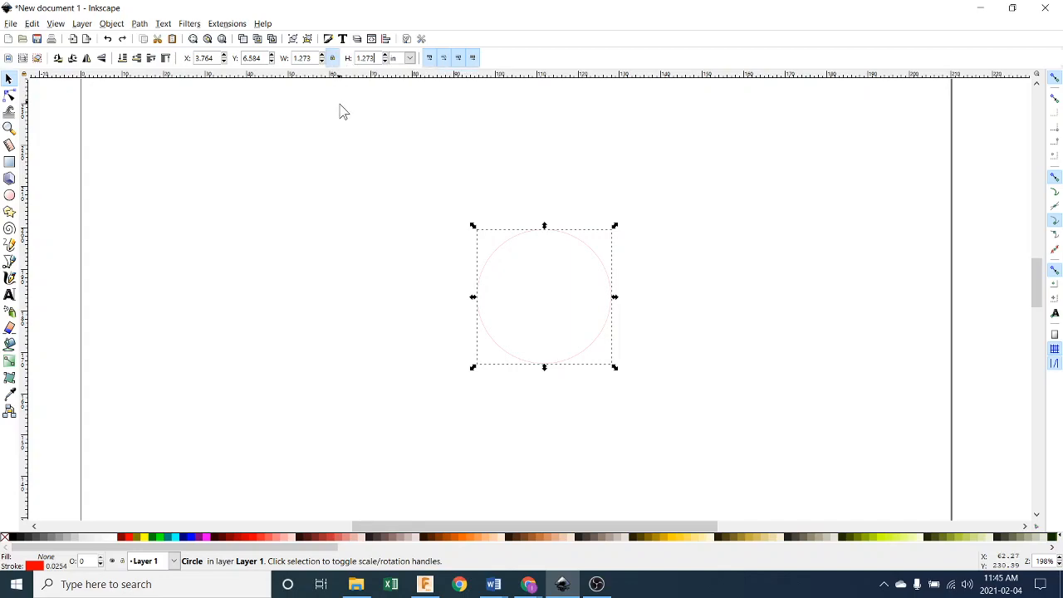
{"action": "left_click", "coordinate": [333, 58]}
{"action": "key", "text": "Return"}
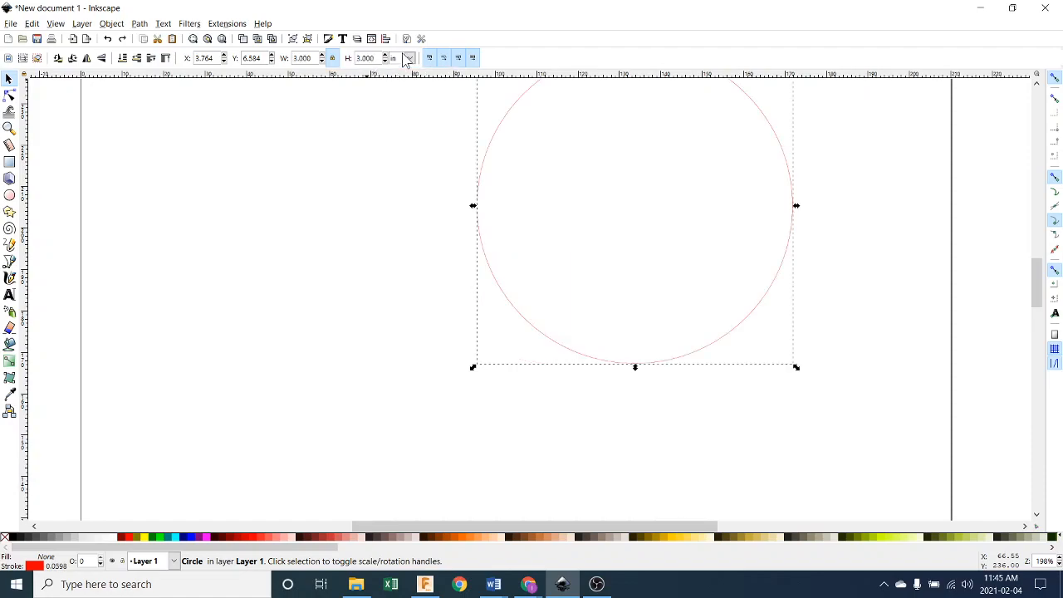
Open the Fill and Stroke settings for the 3 in circle.
{"action": "scroll", "coordinate": [572, 271], "scroll_direction": "up", "scroll_amount": 3}
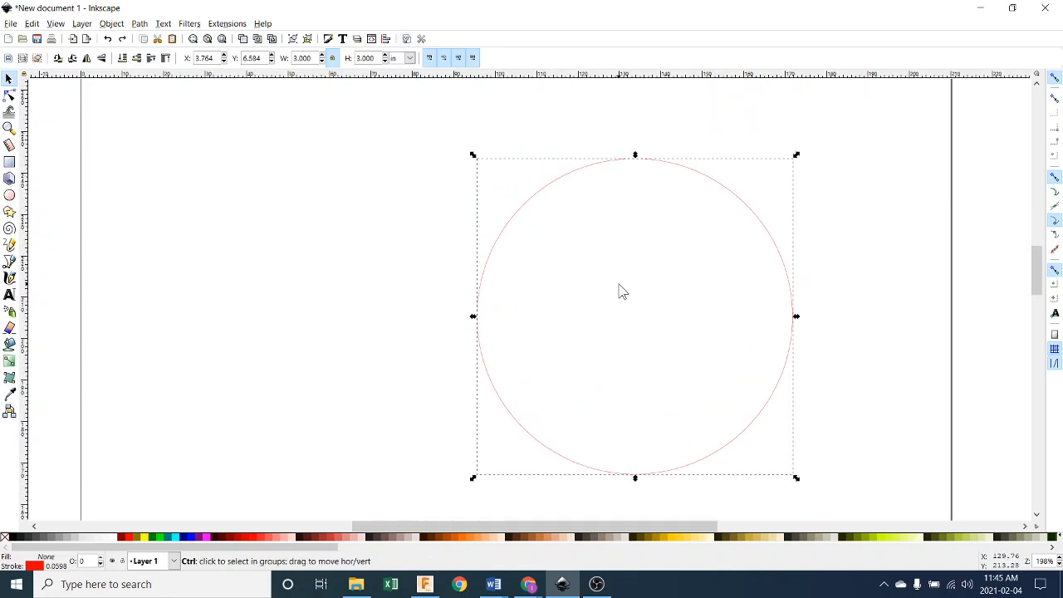
{"action": "scroll", "coordinate": [621, 292], "scroll_direction": "down", "scroll_amount": 2, "text": "ctrl"}
{"action": "left_click_drag", "start_coordinate": [657, 313], "coordinate": [468, 277]}
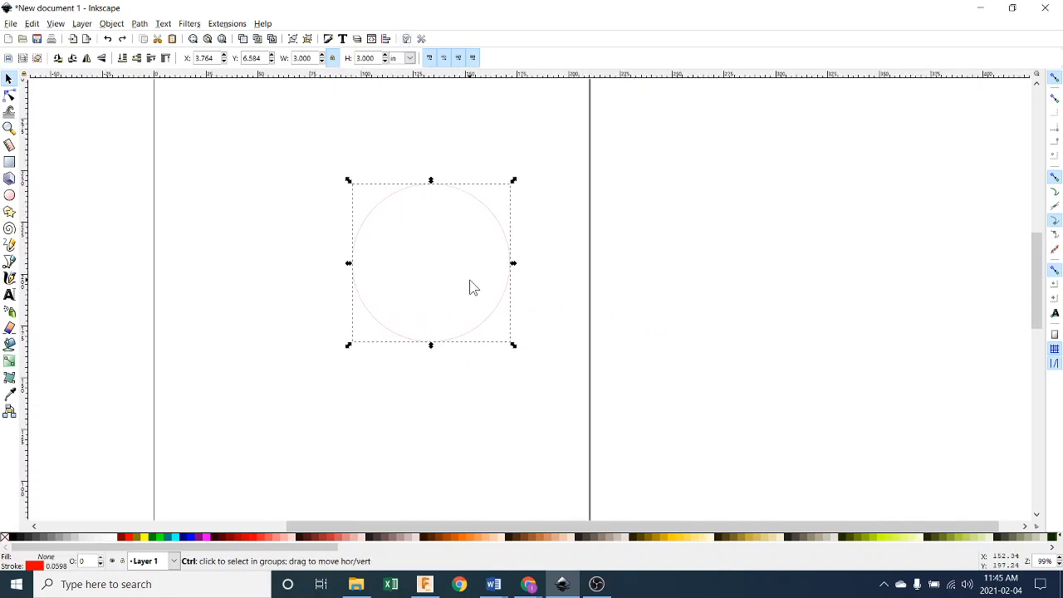
{"action": "scroll", "coordinate": [472, 287], "scroll_direction": "down", "scroll_amount": 1, "text": "ctrl"}
{"action": "left_click_drag", "start_coordinate": [604, 294], "coordinate": [548, 296]}
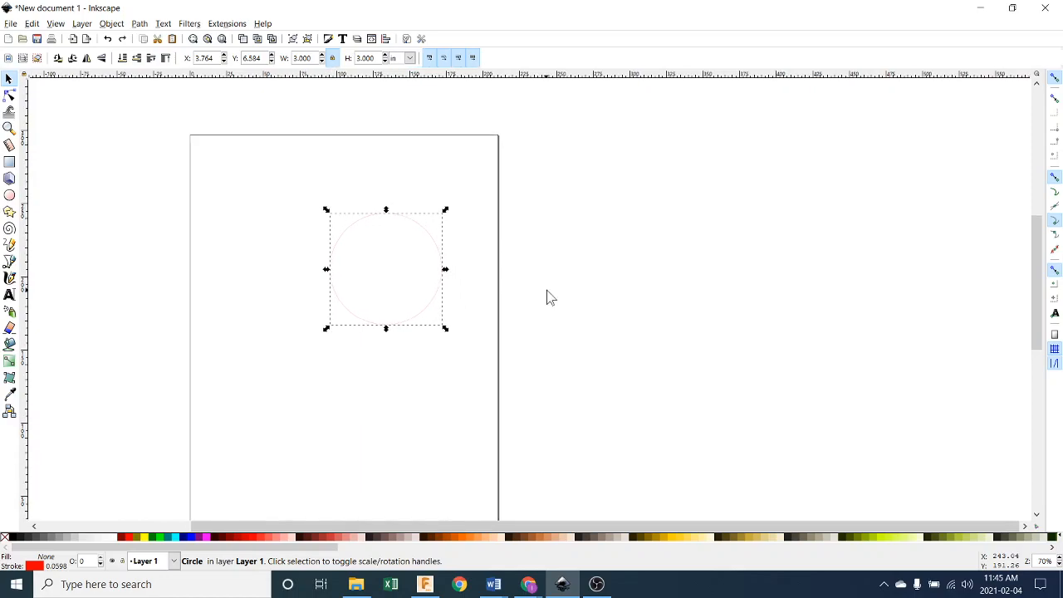
{"action": "left_click", "coordinate": [116, 24]}
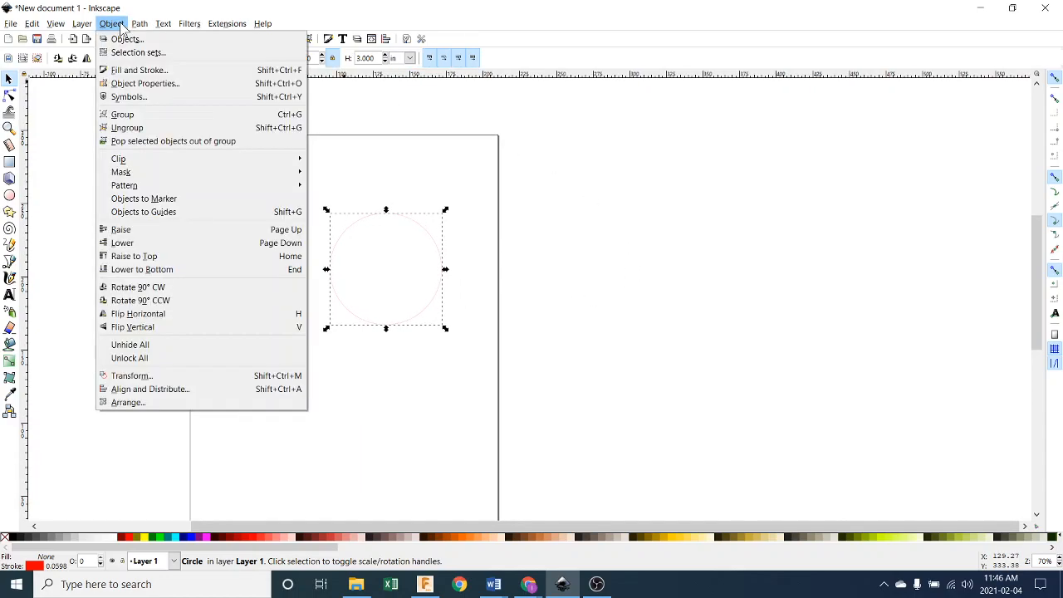
{"action": "left_click", "coordinate": [135, 71]}
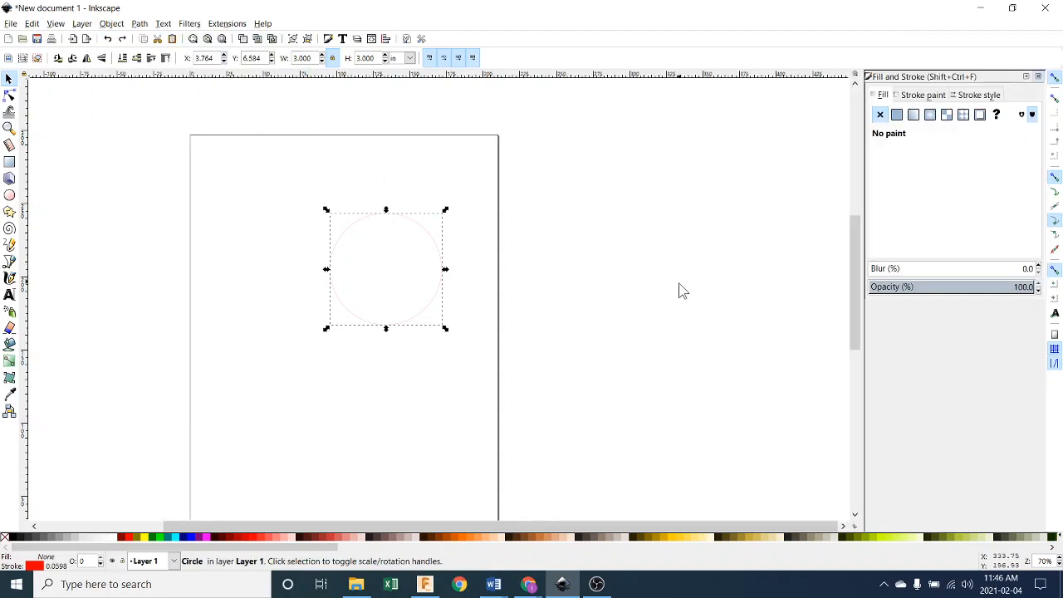
Try a flat blue fill of RGBA 0065c6ff on the circle, and set the fill back to no paint.
{"action": "left_click", "coordinate": [897, 114]}
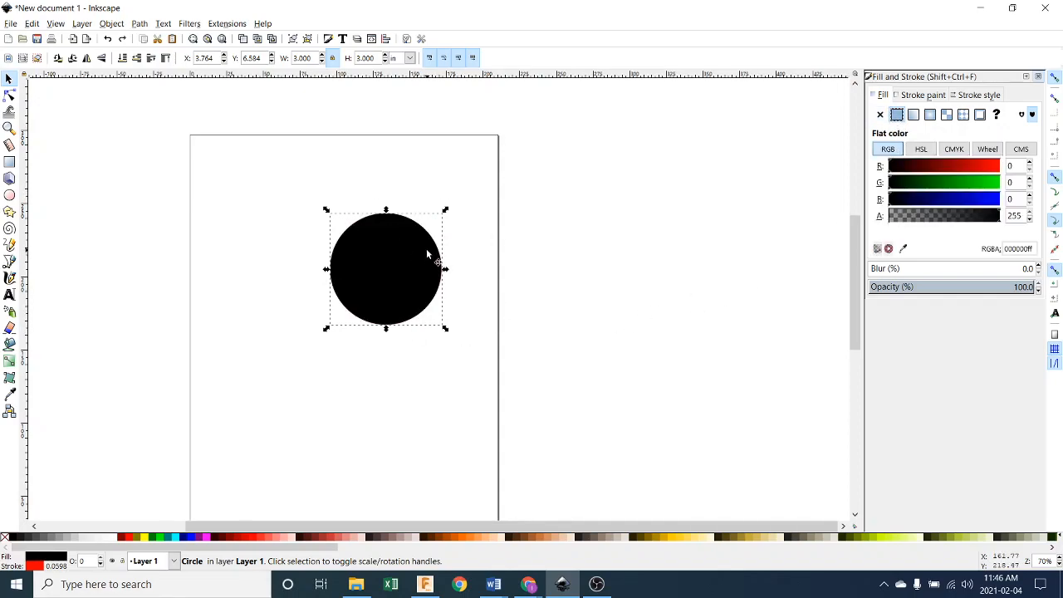
{"action": "left_click", "coordinate": [940, 199]}
{"action": "left_click_drag", "start_coordinate": [942, 202], "coordinate": [975, 200]}
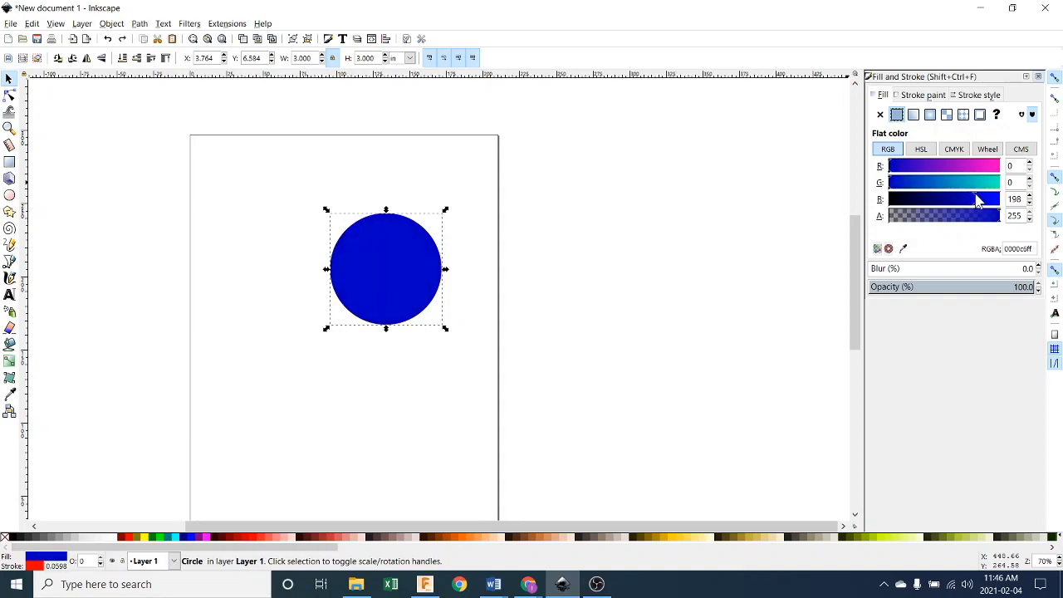
{"action": "left_click", "coordinate": [932, 182]}
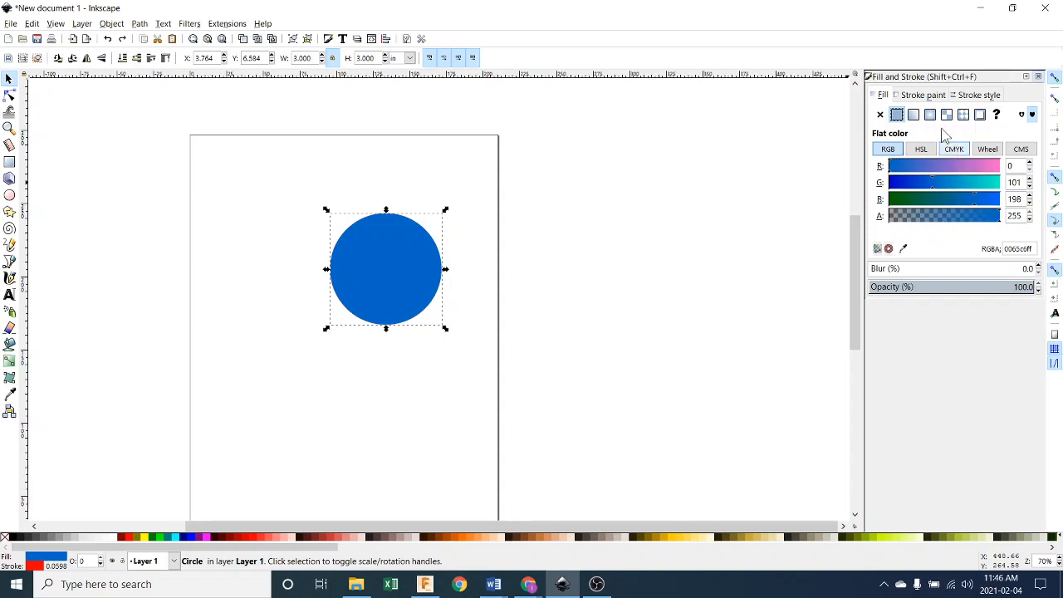
{"action": "left_click", "coordinate": [881, 116]}
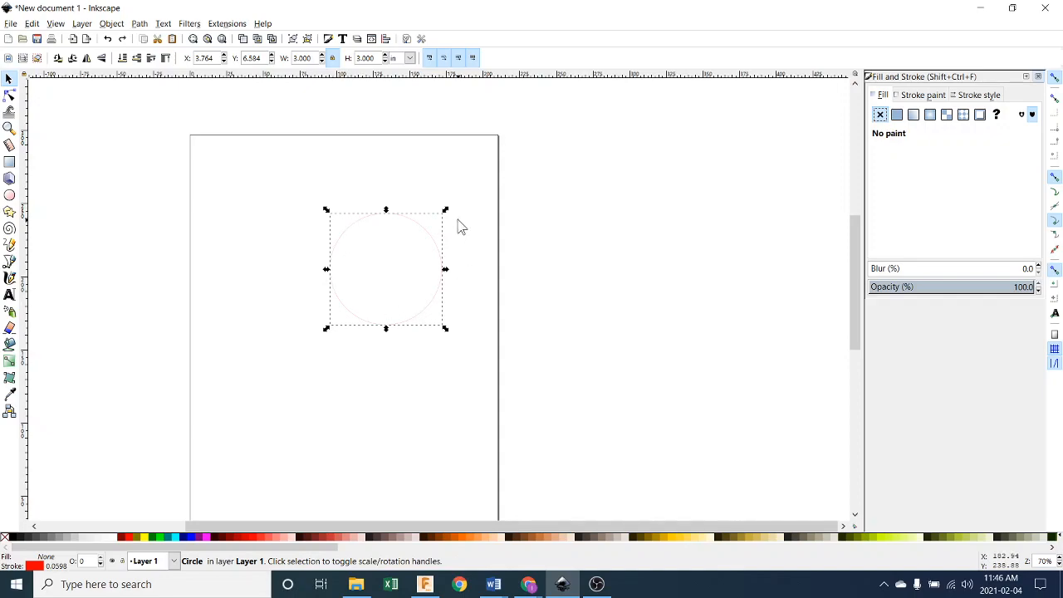
Give the circle's stroke a flat pure red color with red 255, green 0 and blue 0.
{"action": "left_click", "coordinate": [906, 95]}
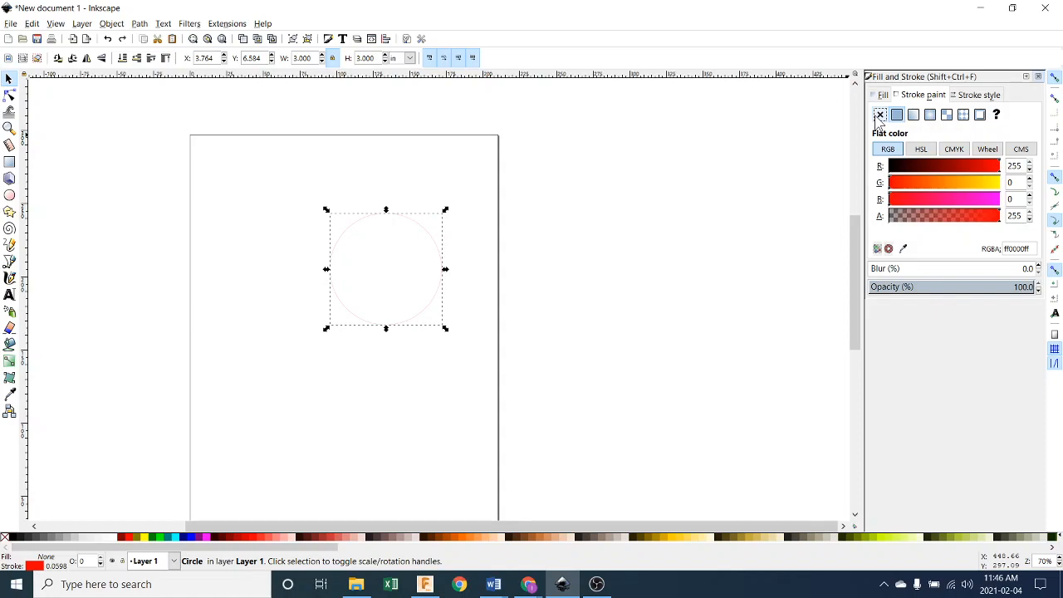
{"action": "left_click", "coordinate": [897, 117]}
{"action": "left_click", "coordinate": [910, 167]}
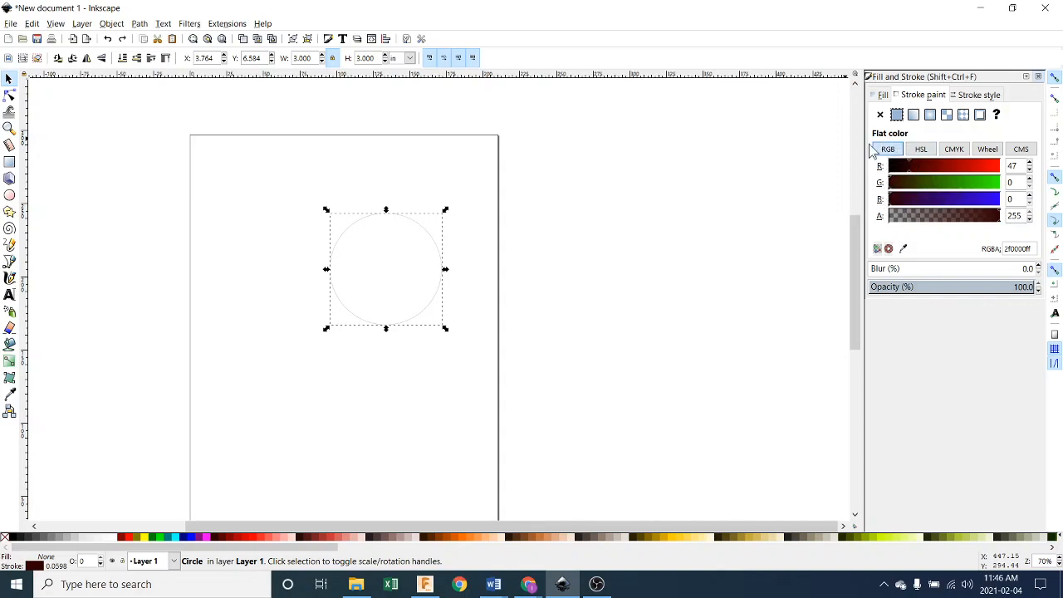
{"action": "left_click_drag", "start_coordinate": [972, 171], "coordinate": [1007, 172]}
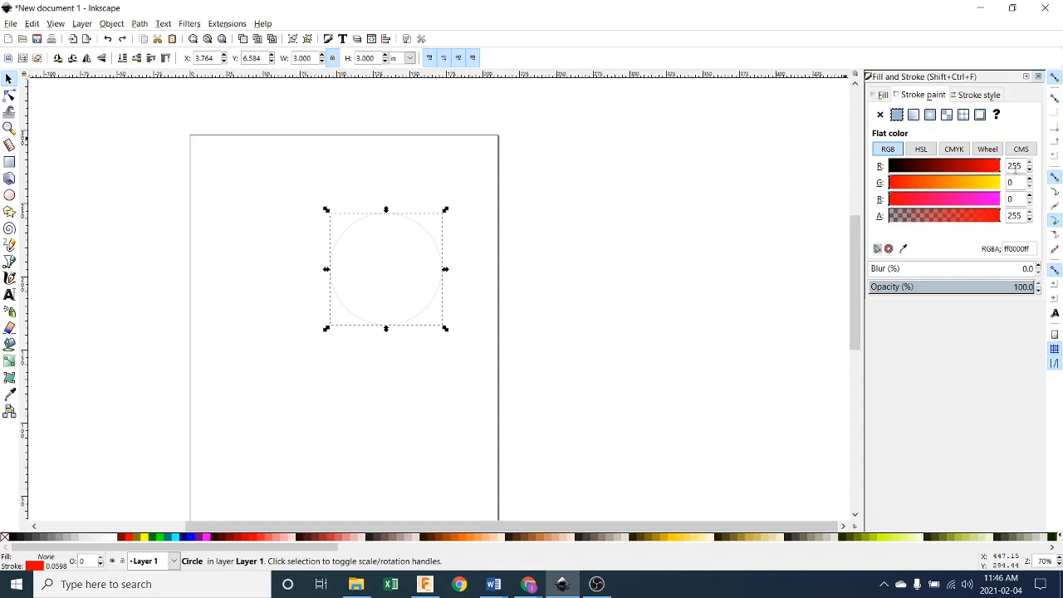
{"action": "double_click", "coordinate": [1015, 166]}
Set the circle's stroke width to 0.001 in and deselect the circle.
{"action": "left_click", "coordinate": [976, 96]}
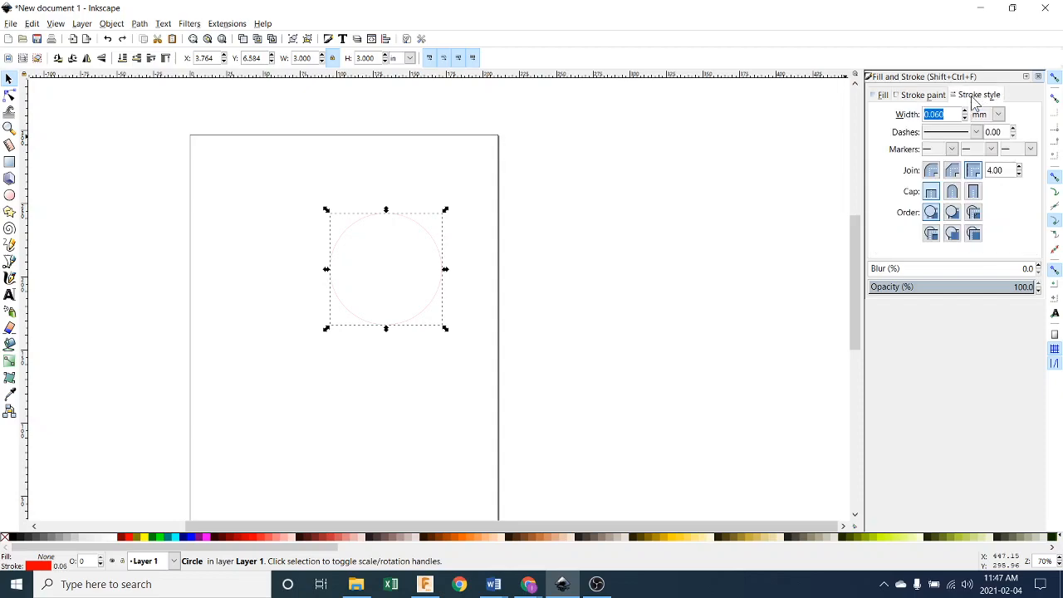
{"action": "left_click", "coordinate": [1000, 114]}
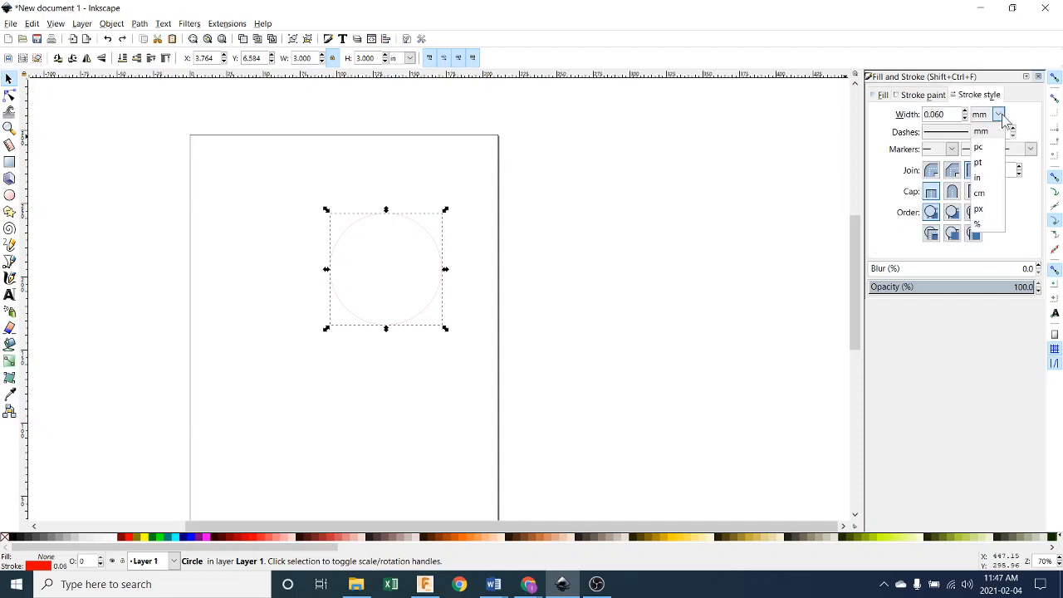
{"action": "left_click", "coordinate": [985, 178]}
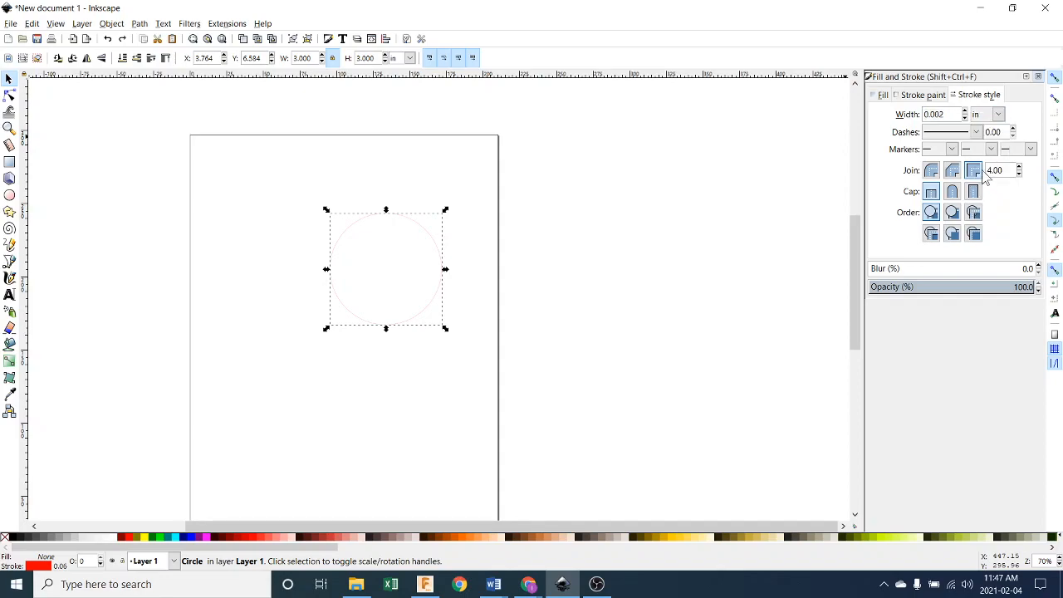
{"action": "left_click", "coordinate": [955, 115]}
{"action": "key", "text": "BackSpace"}
{"action": "left_click", "coordinate": [656, 265]}
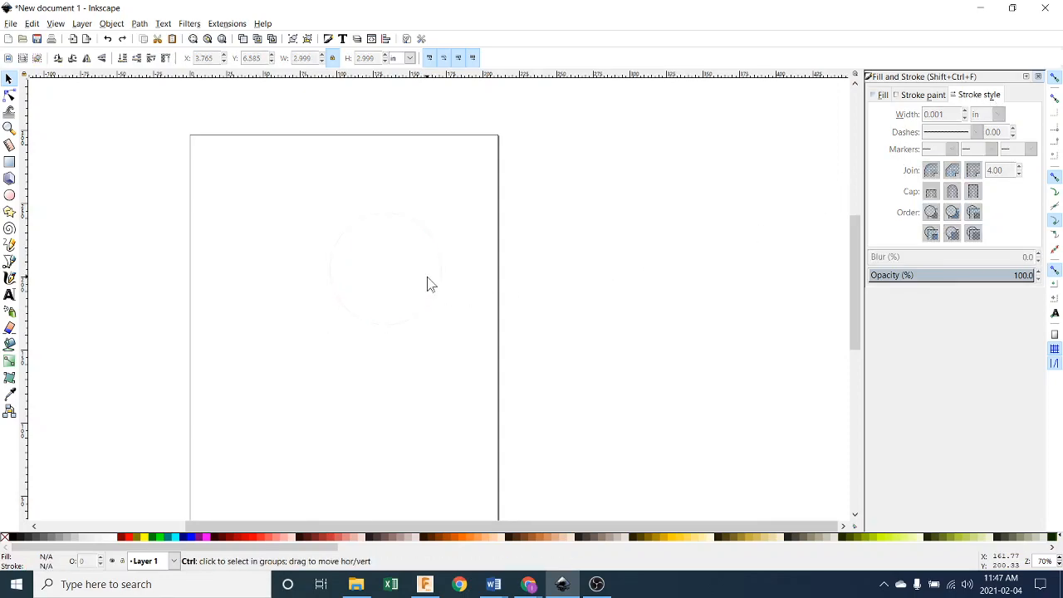
Try a stroke width of 0.002 in on the circle and deselect it to judge the outline.
{"action": "scroll", "coordinate": [430, 283], "scroll_direction": "up", "scroll_amount": 5, "text": "ctrl"}
{"action": "scroll", "coordinate": [488, 313], "scroll_direction": "down", "scroll_amount": 4, "text": "ctrl"}
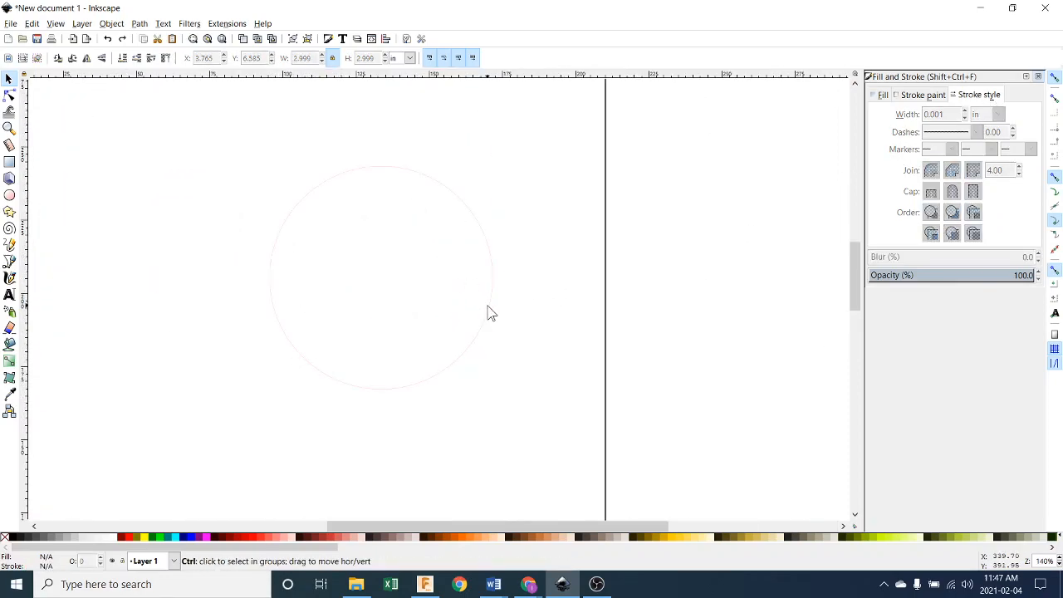
{"action": "left_click", "coordinate": [480, 252]}
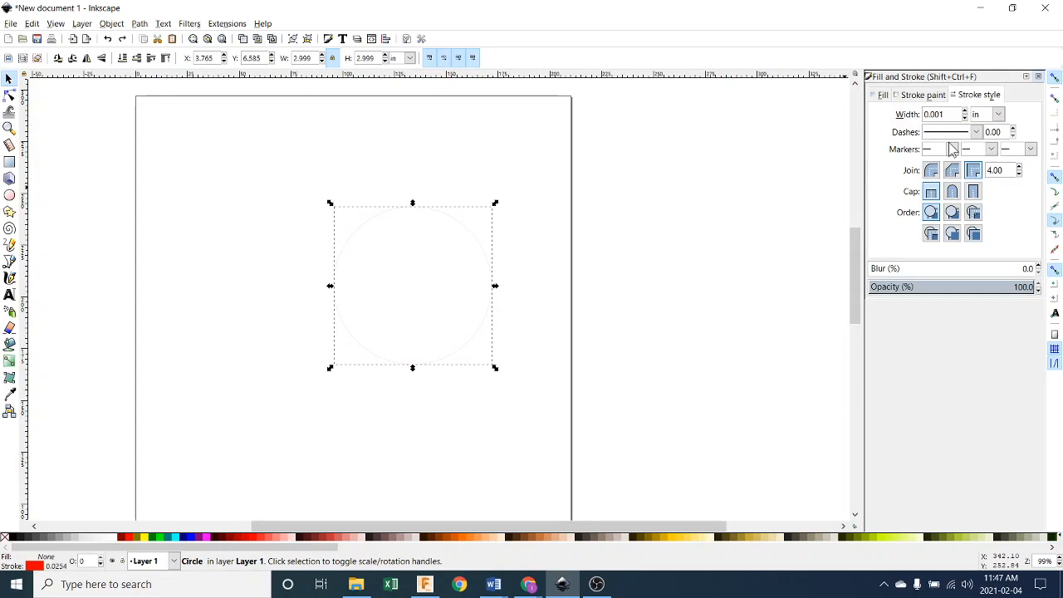
{"action": "key", "text": "BackSpace"}
{"action": "left_click", "coordinate": [636, 268]}
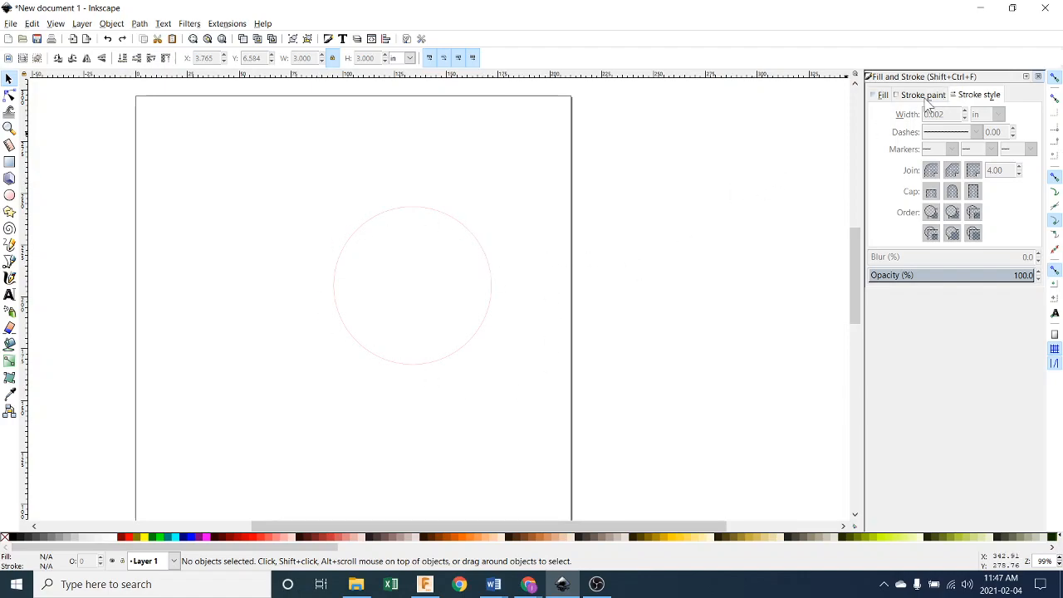
Set the circle's stroke width back to 0.001 in, check its stroke paint values, and deselect the circle.
{"action": "left_click", "coordinate": [925, 97]}
{"action": "left_click", "coordinate": [987, 96]}
{"action": "left_click", "coordinate": [490, 279]}
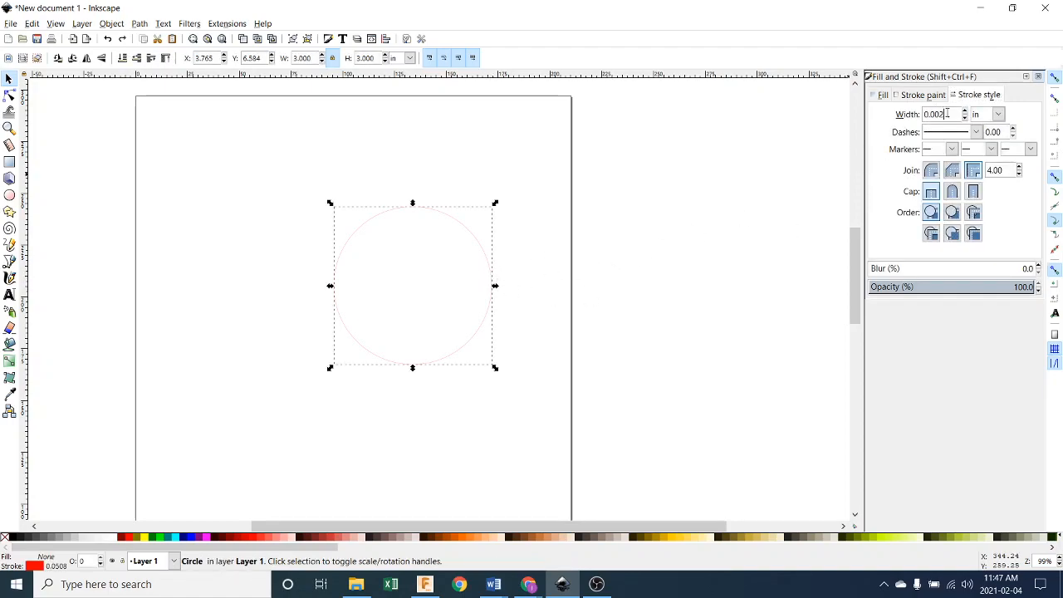
{"action": "key", "text": "BackSpace"}
{"action": "left_click", "coordinate": [920, 96]}
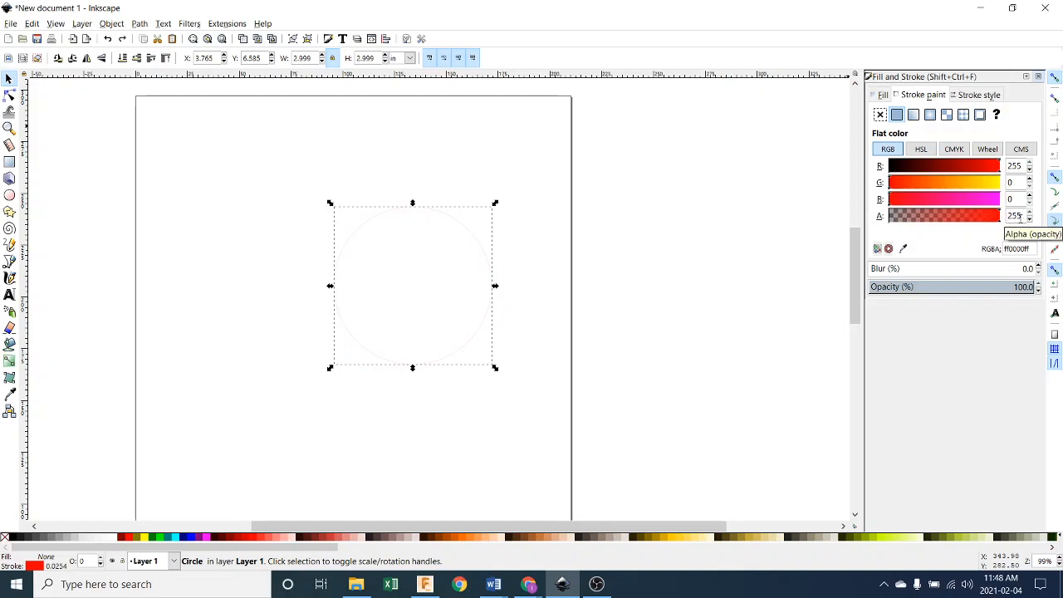
{"action": "left_click", "coordinate": [661, 299]}
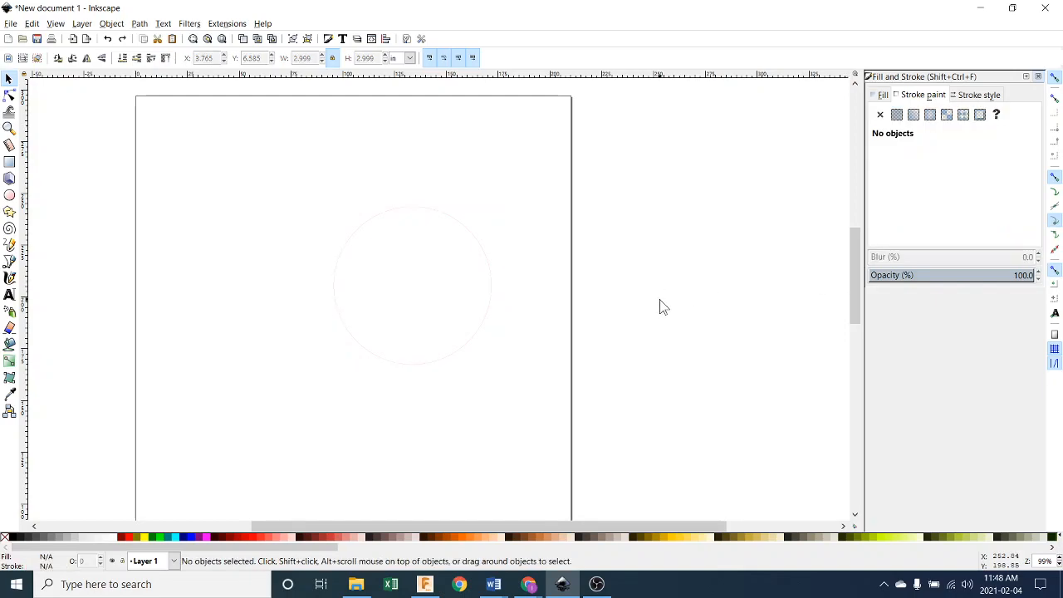
Move the circle up and left to about X 2.65 in, Y 7.11 in, near the page's horizontal centre, and deselect it.
{"action": "scroll", "coordinate": [650, 290], "scroll_direction": "down", "scroll_amount": 1, "text": "ctrl"}
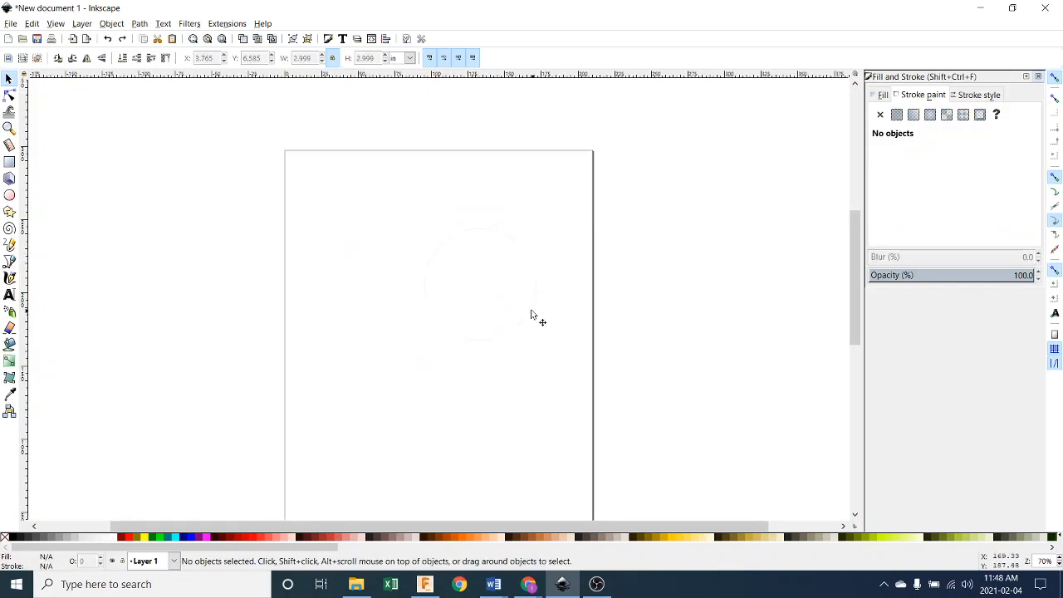
{"action": "left_click_drag", "start_coordinate": [532, 316], "coordinate": [490, 297]}
{"action": "left_click", "coordinate": [703, 333]}
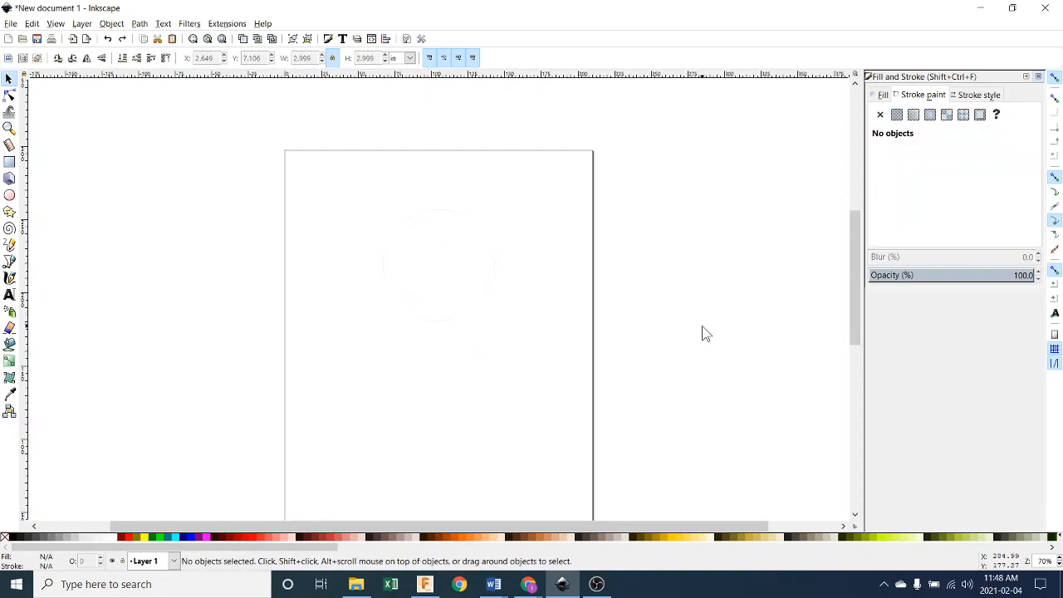